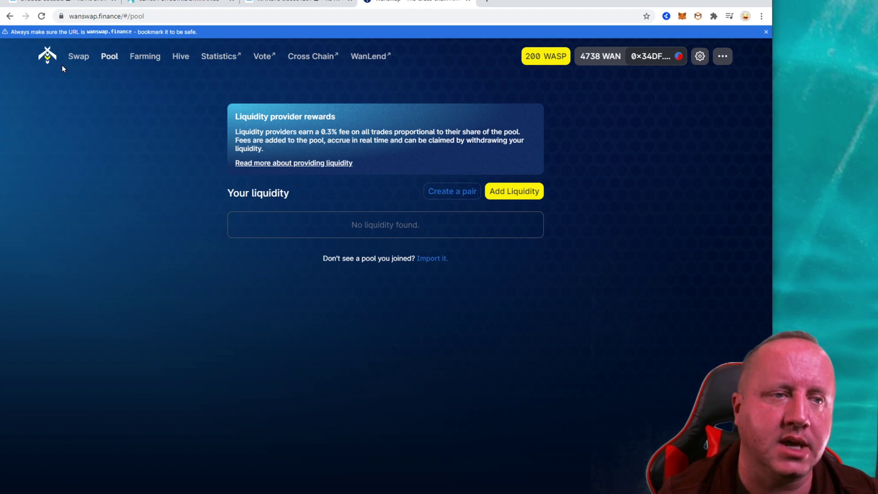
Step: Review the tokens available as the swap's output on the Swap page, without choosing one
click(79, 57)
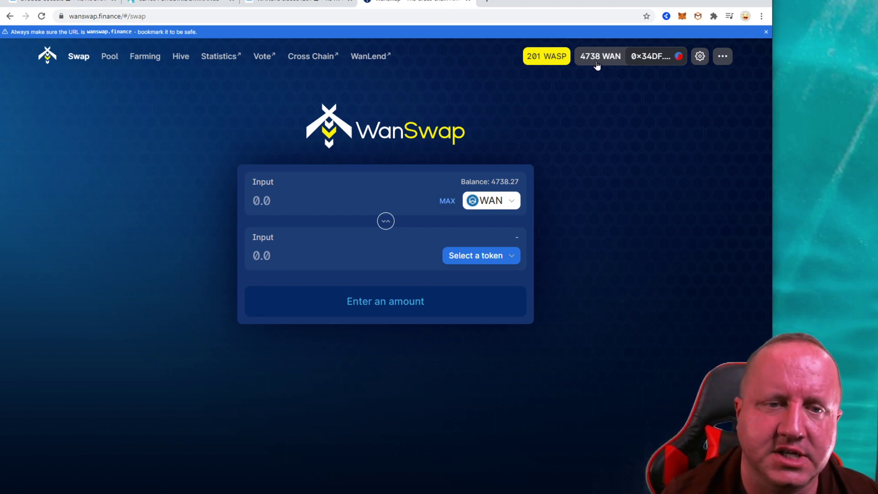
click(502, 261)
scroll(478, 268, down, 1)
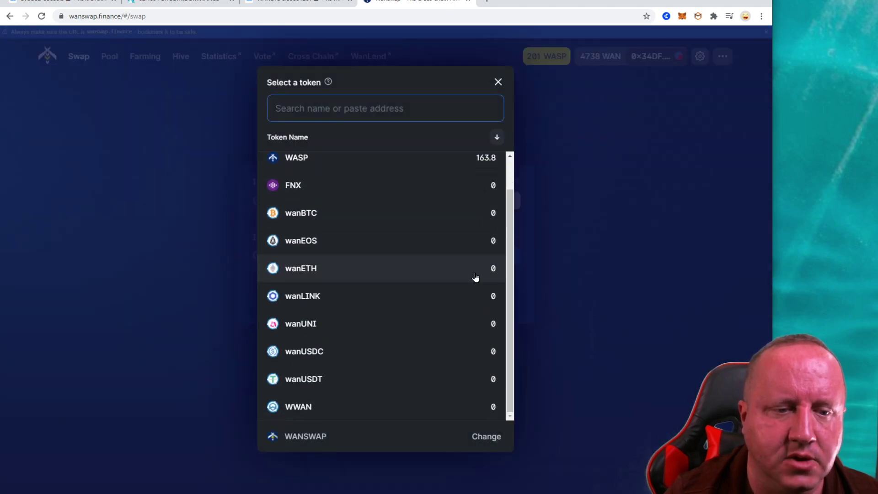
scroll(470, 279, up, 1)
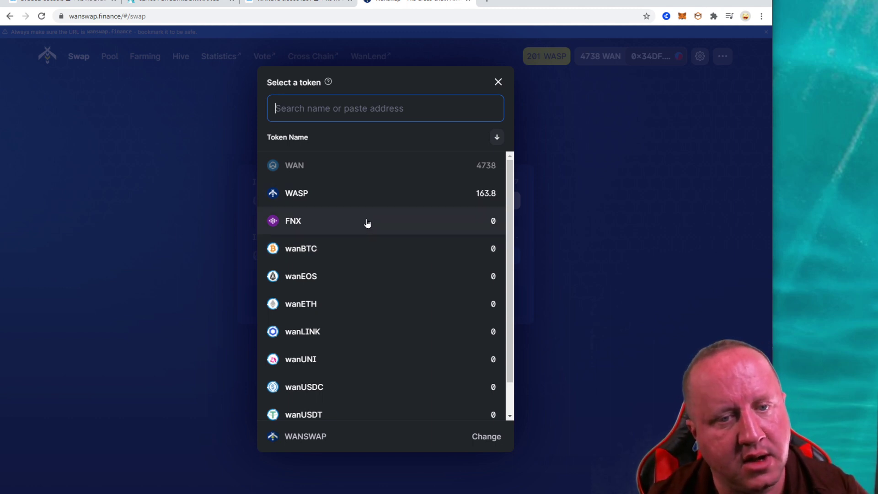
scroll(368, 247, down, 1)
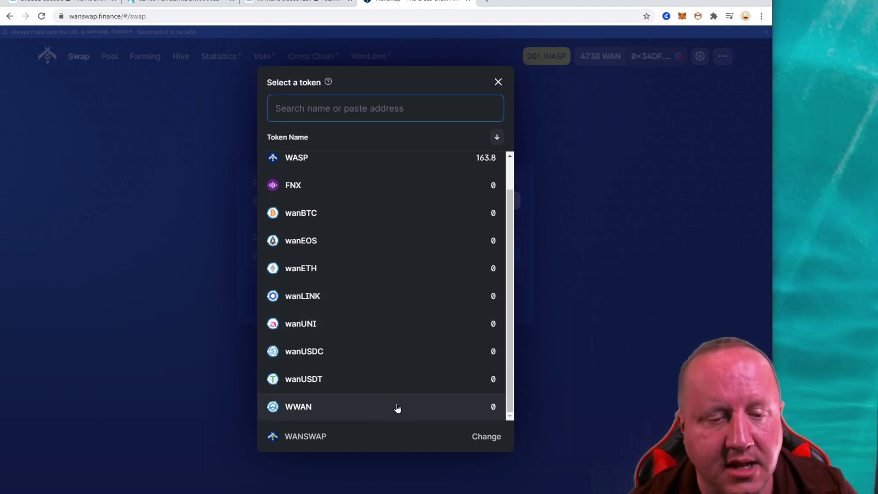
click(607, 310)
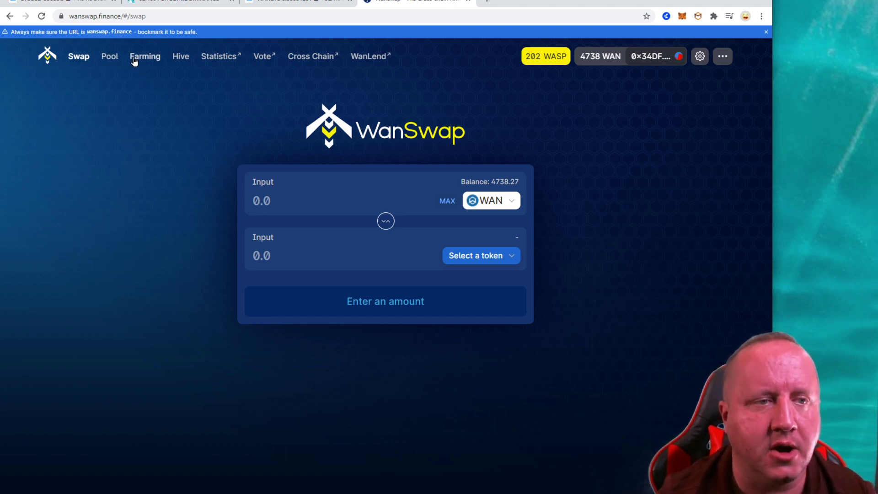
Step: Examine the participating pools on the Farming page, comparing their deposits, APY and weekly WASP rates
click(111, 59)
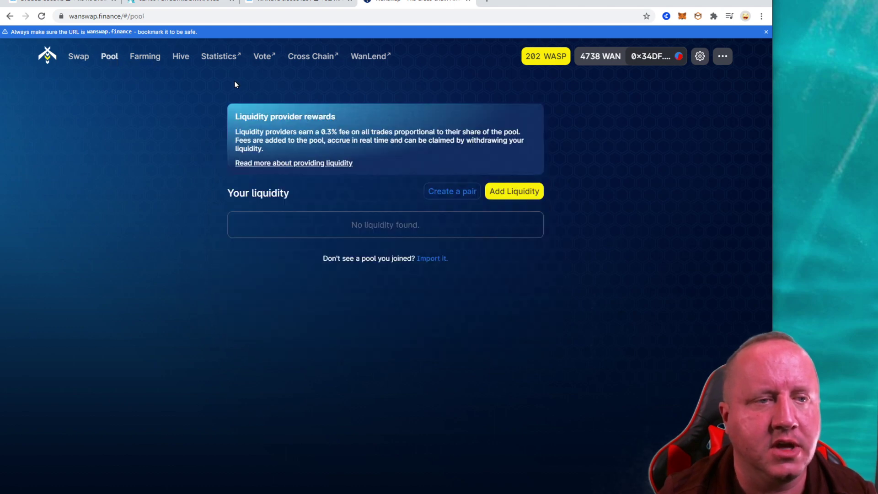
click(144, 57)
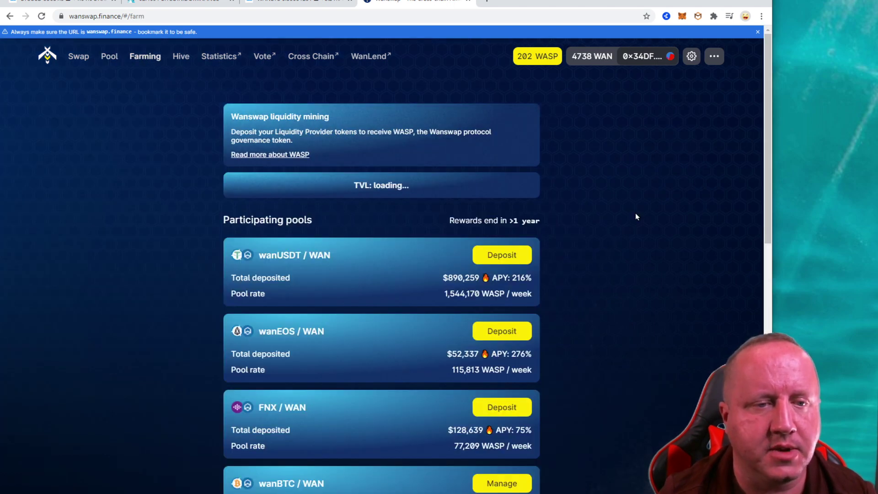
scroll(635, 215, down, 1)
scroll(636, 216, down, 1)
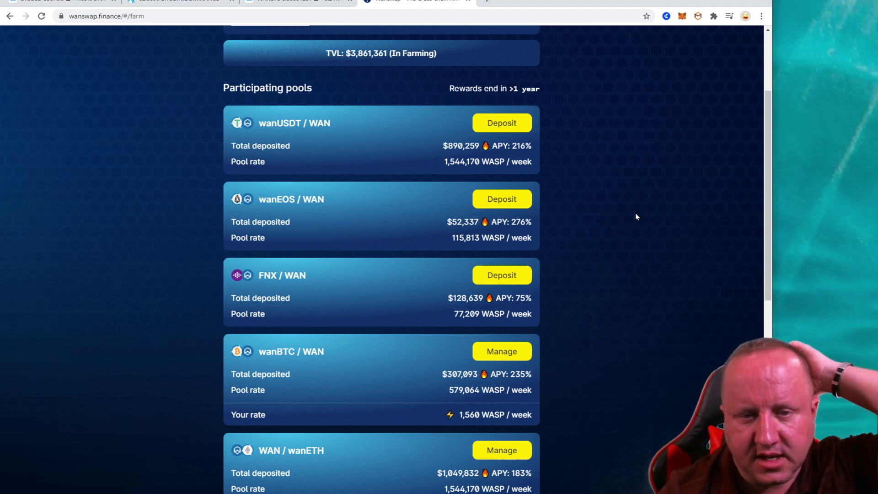
scroll(636, 213, down, 2)
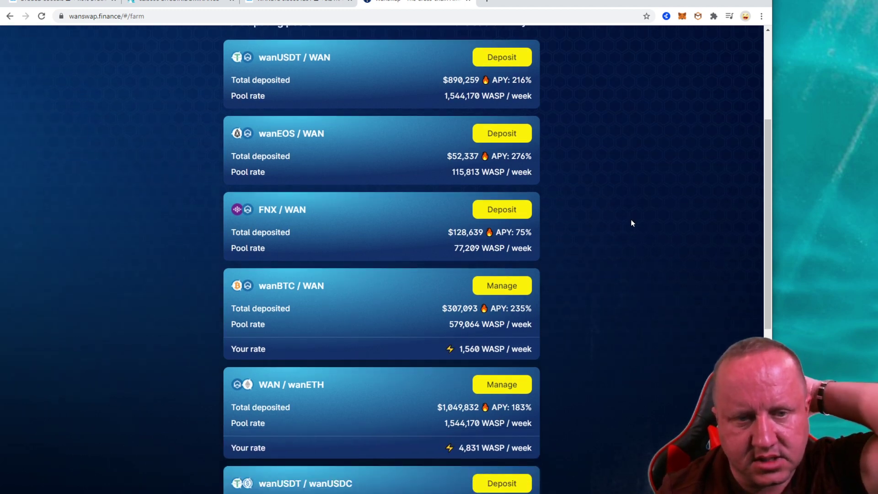
scroll(630, 219, up, 2)
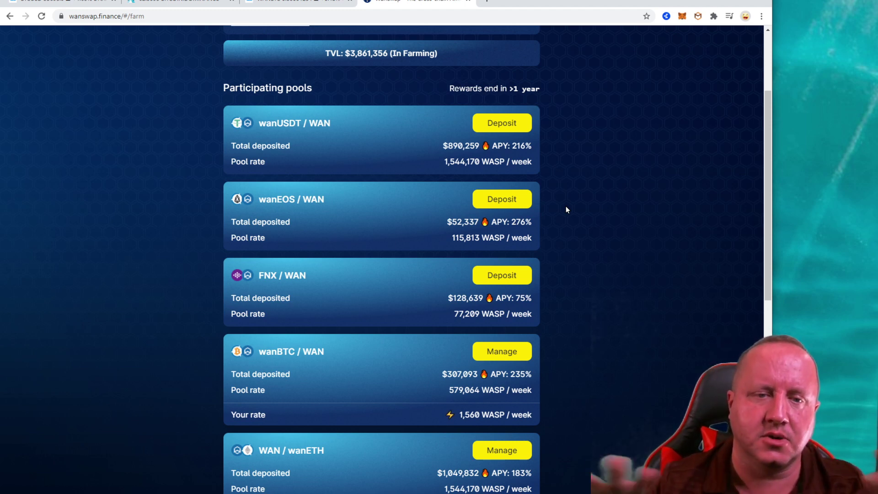
scroll(567, 209, down, 1)
scroll(574, 217, down, 1)
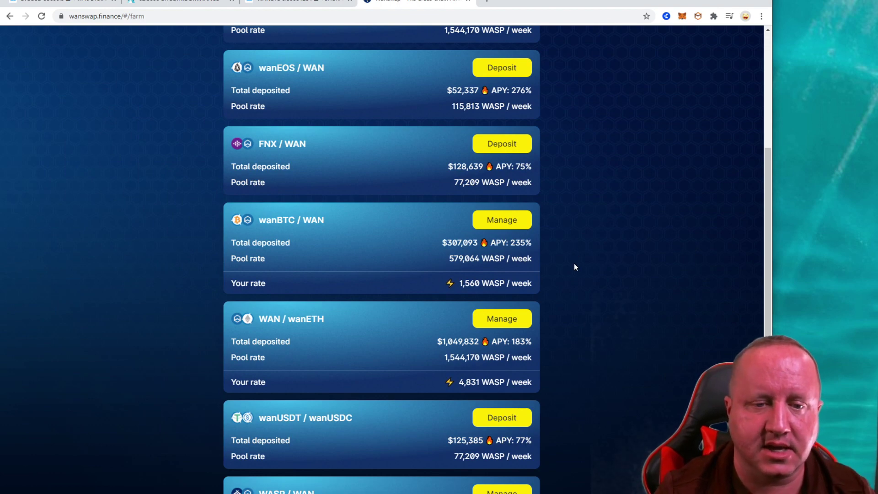
scroll(586, 269, up, 1)
scroll(580, 284, down, 2)
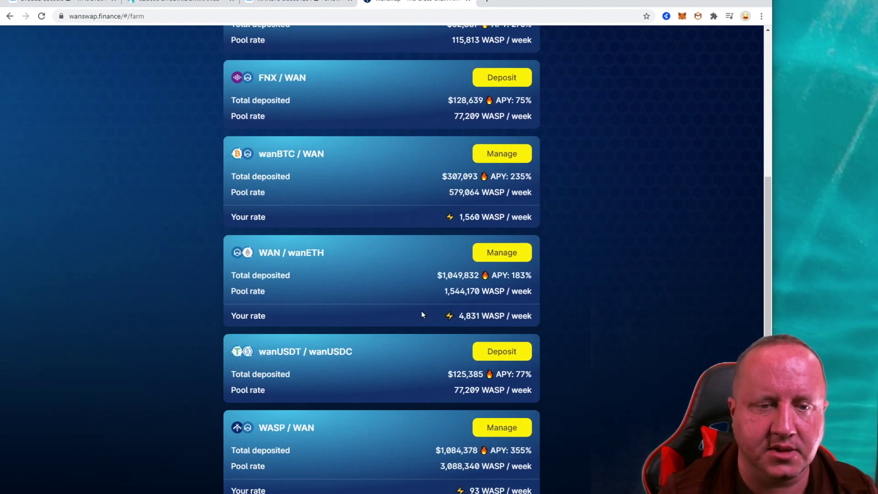
Step: Check the personal weekly WASP rates of the WAN / wanETH and WASP / WAN farming pools
drag(435, 316, 542, 317)
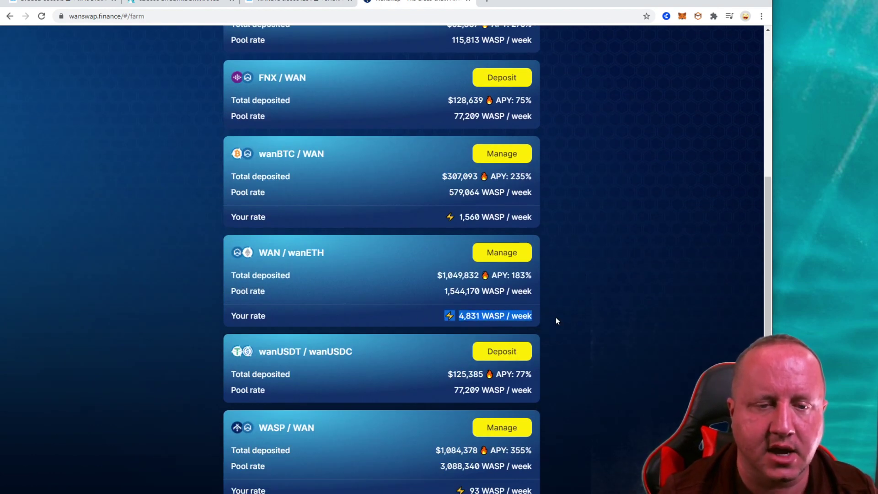
click(556, 317)
scroll(453, 379, down, 1)
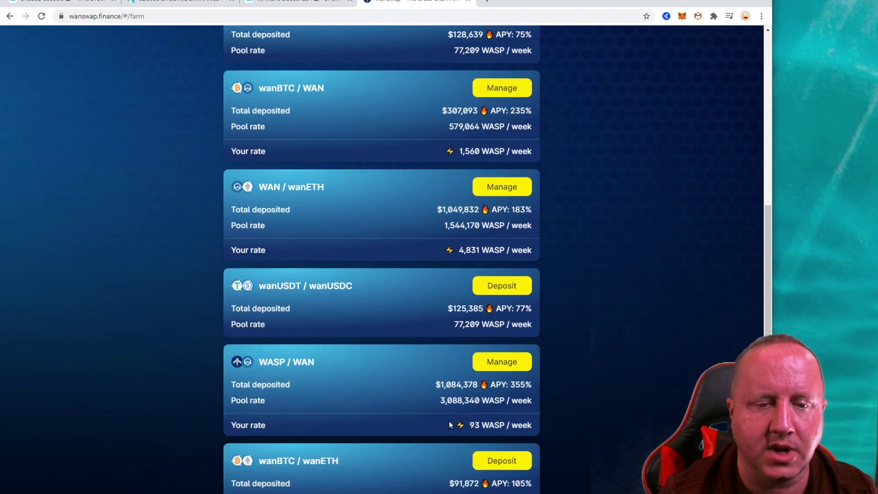
triple_click(482, 428)
click(554, 426)
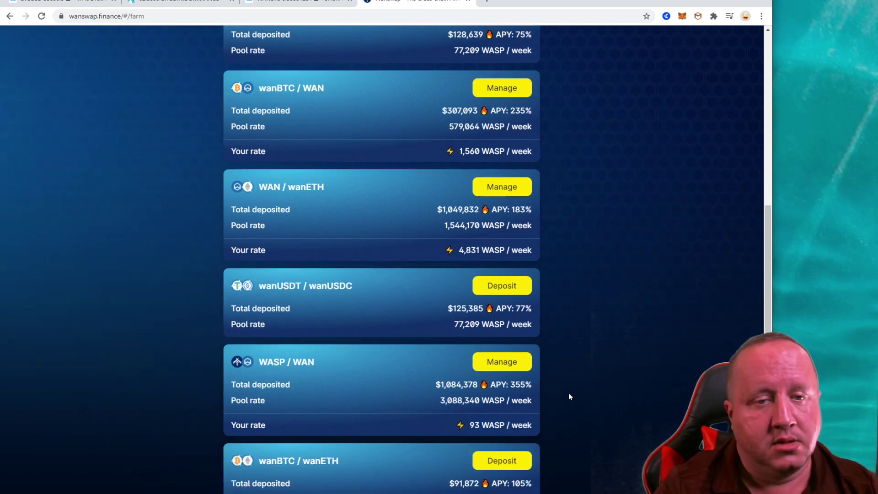
Step: Look back over the farming pools listed above WASP / WAN, including the wanBTC / WAN pool
scroll(564, 385, up, 1)
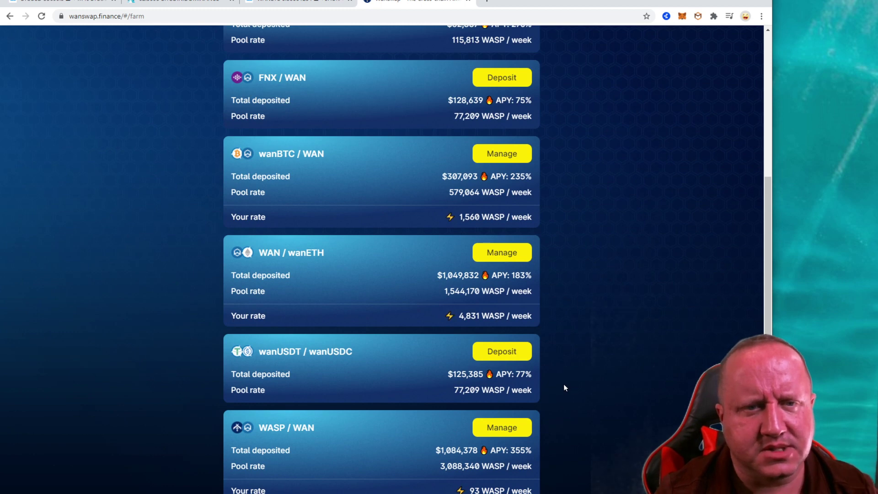
scroll(564, 384, up, 1)
scroll(562, 380, up, 1)
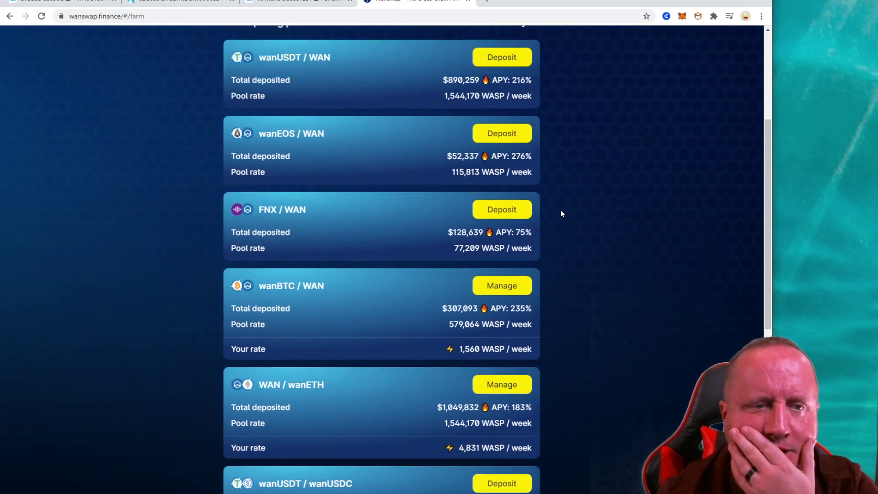
scroll(579, 198, up, 1)
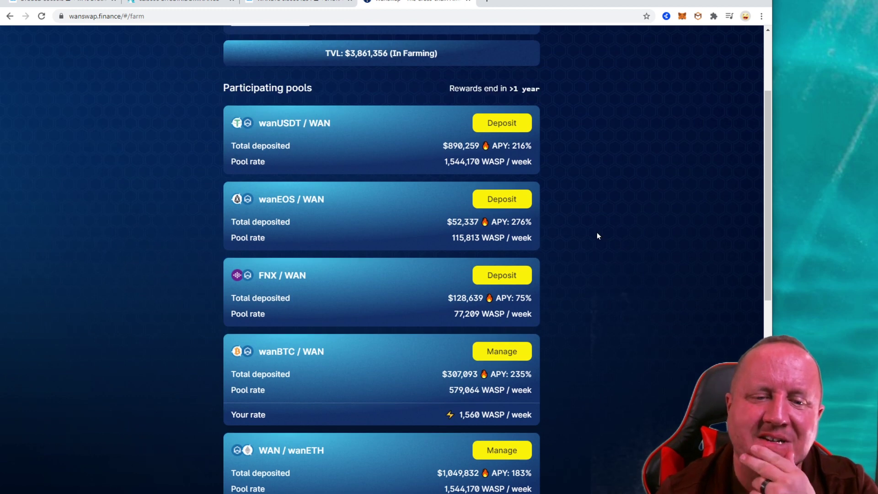
scroll(596, 235, down, 1)
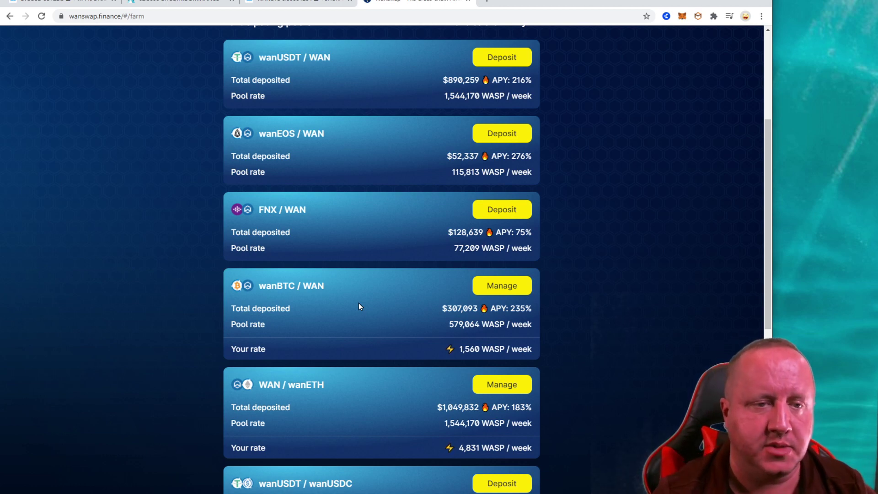
scroll(567, 307, up, 3)
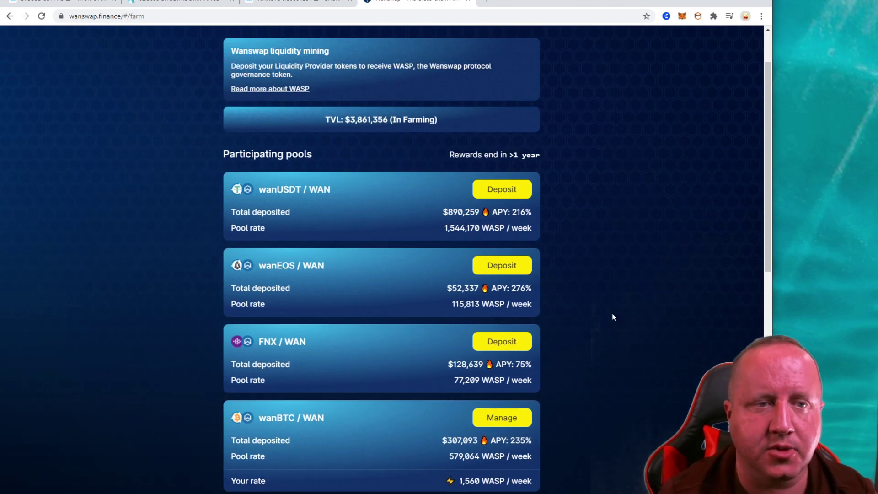
scroll(613, 293, down, 3)
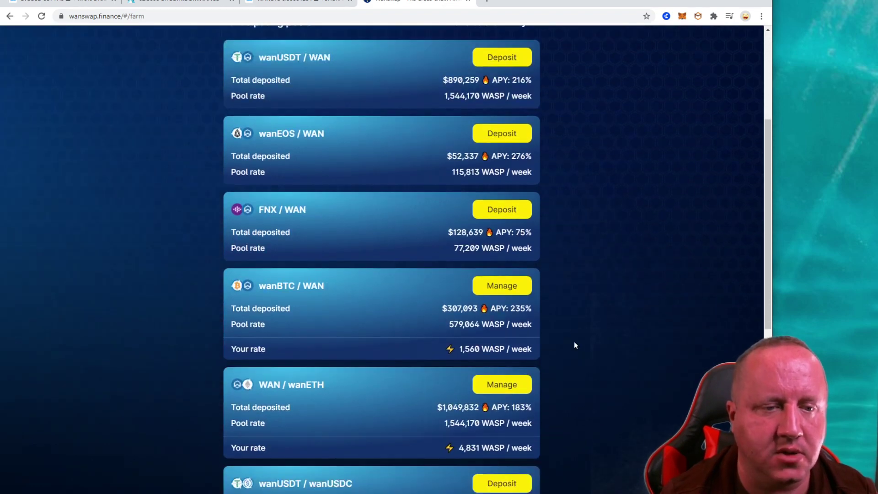
scroll(556, 343, up, 2)
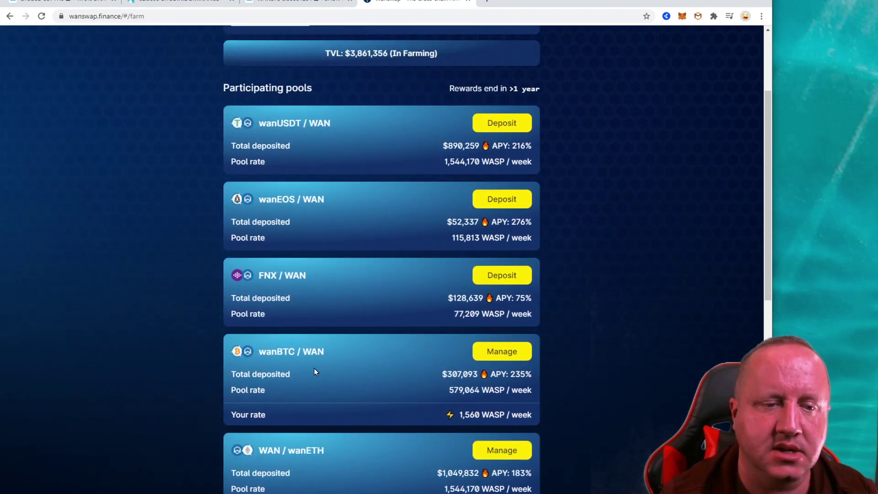
scroll(426, 364, up, 3)
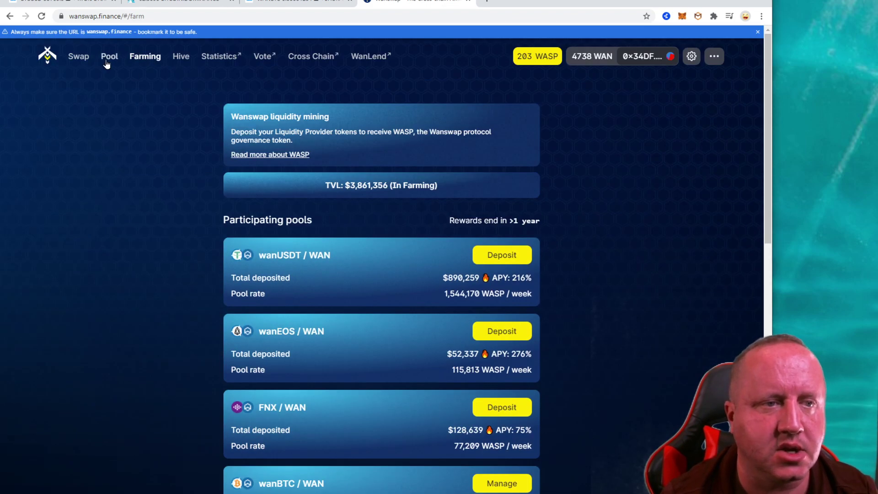
Step: Set up a swap of 2200 WAN to wanBTC on the Swap page
click(78, 57)
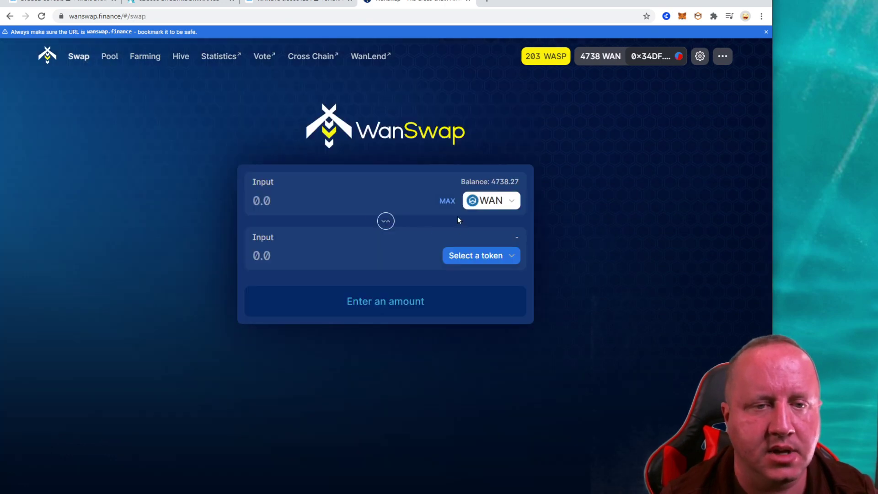
click(481, 258)
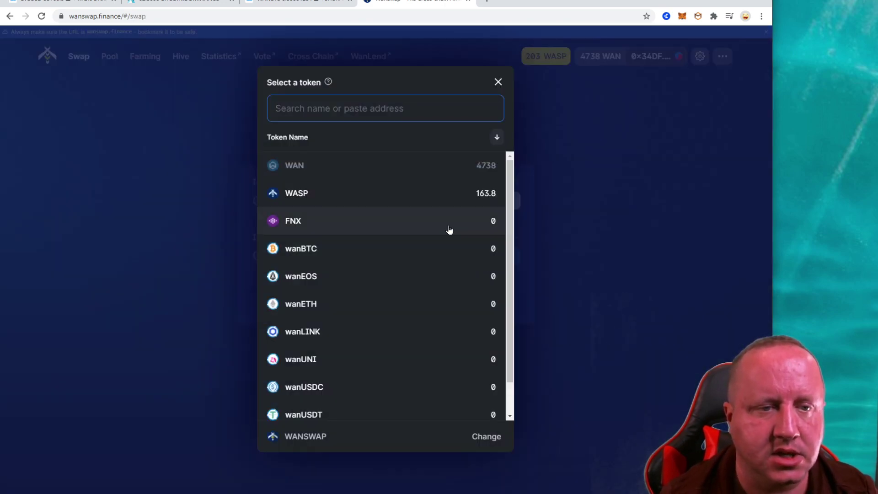
click(422, 251)
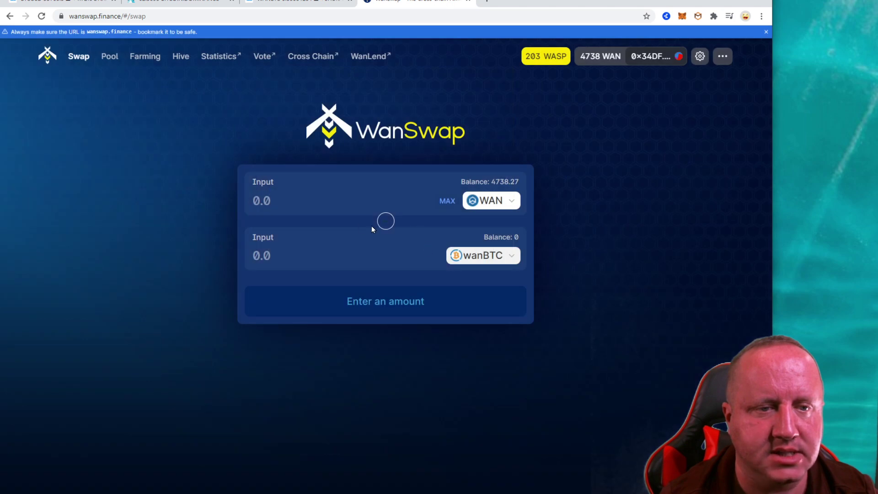
click(446, 201)
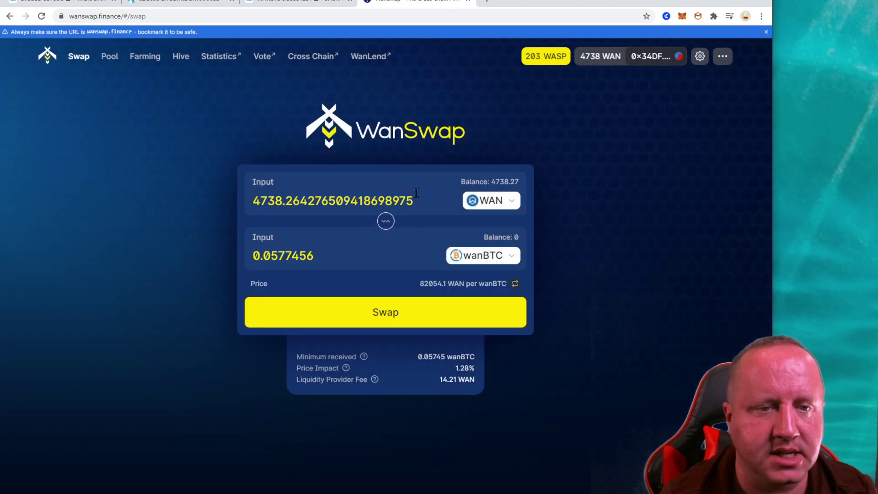
drag(413, 198, 233, 206)
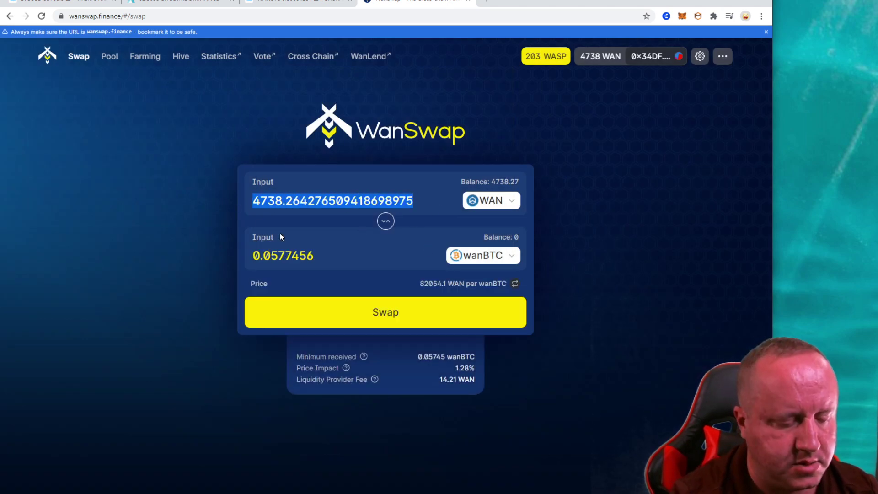
text(2200)
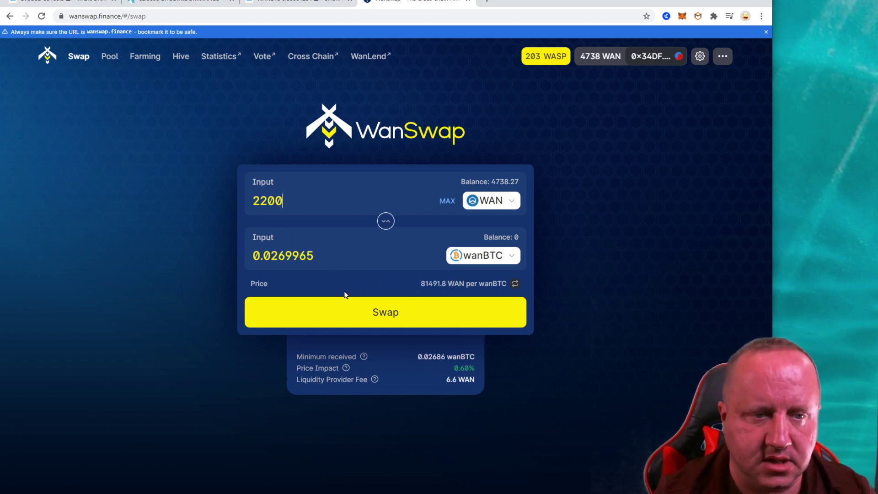
Step: Submit the WAN to wanBTC swap, check its gas fee, approve it in the wallet and dismiss the submission notice
click(374, 314)
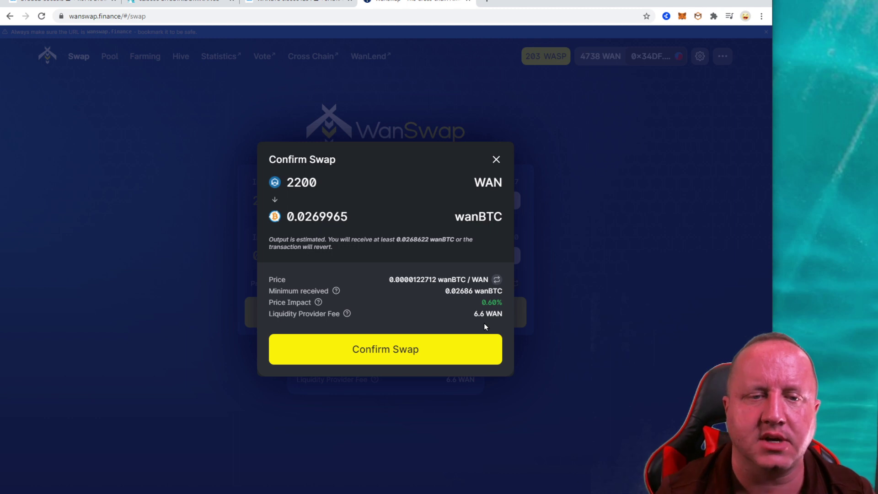
click(462, 353)
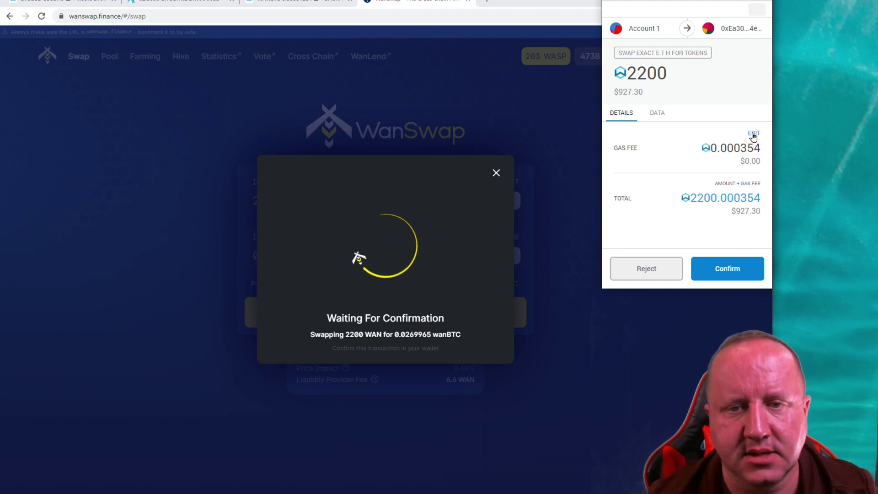
drag(723, 150, 759, 152)
click(741, 149)
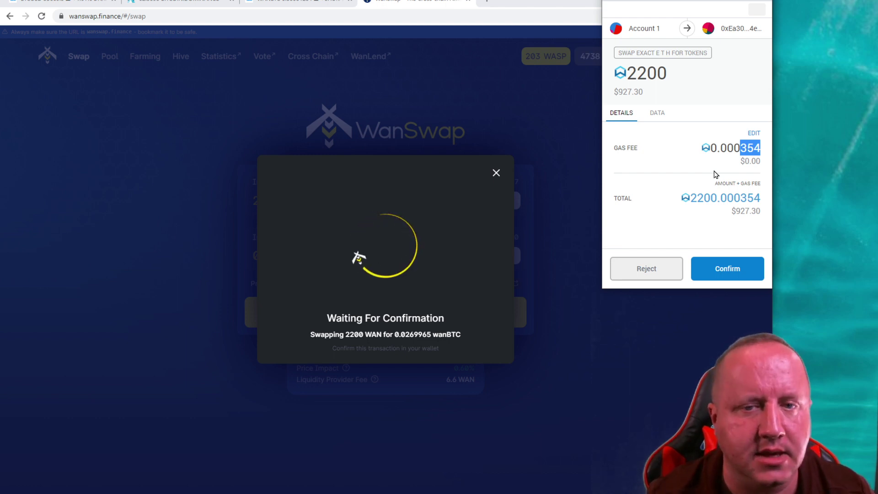
click(745, 274)
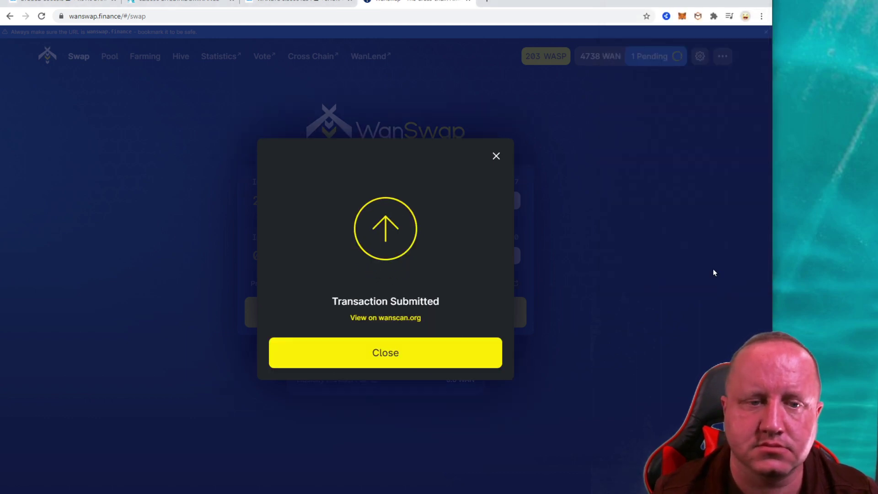
click(453, 355)
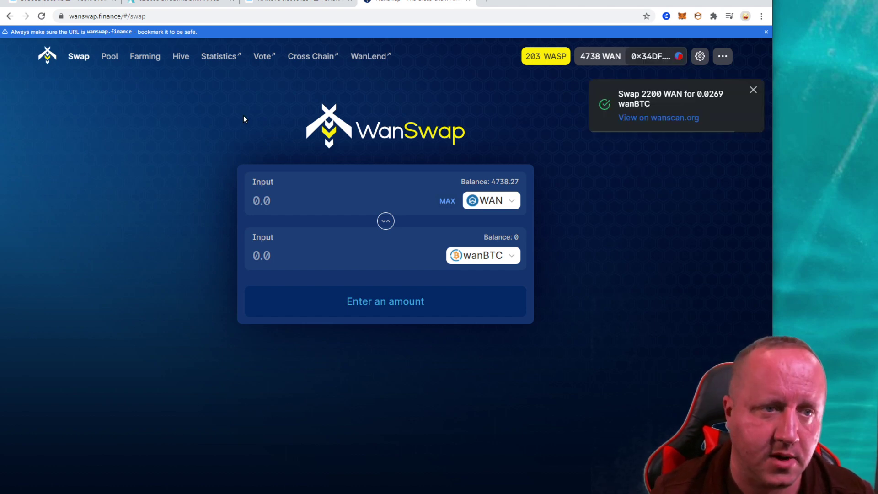
click(146, 57)
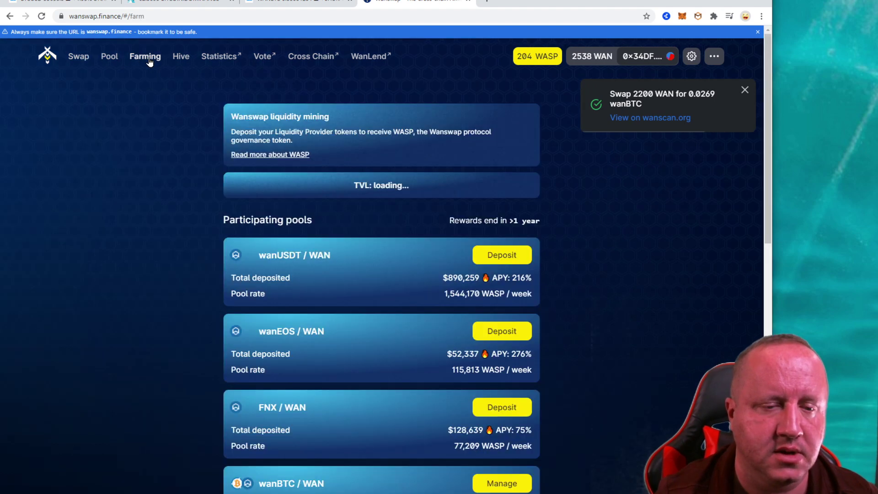
scroll(622, 326, down, 3)
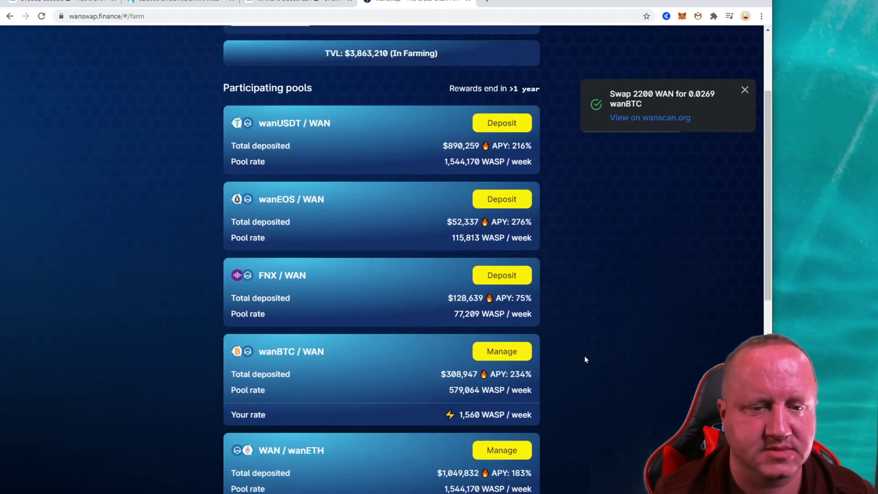
click(508, 359)
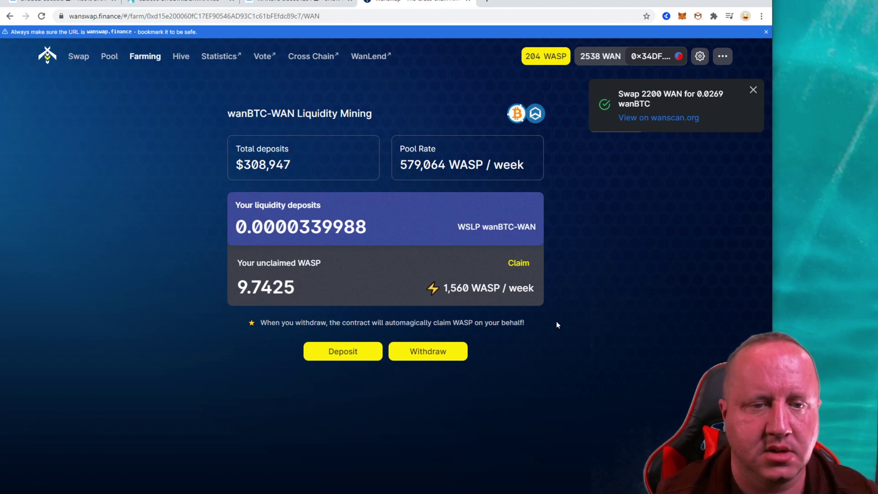
click(337, 353)
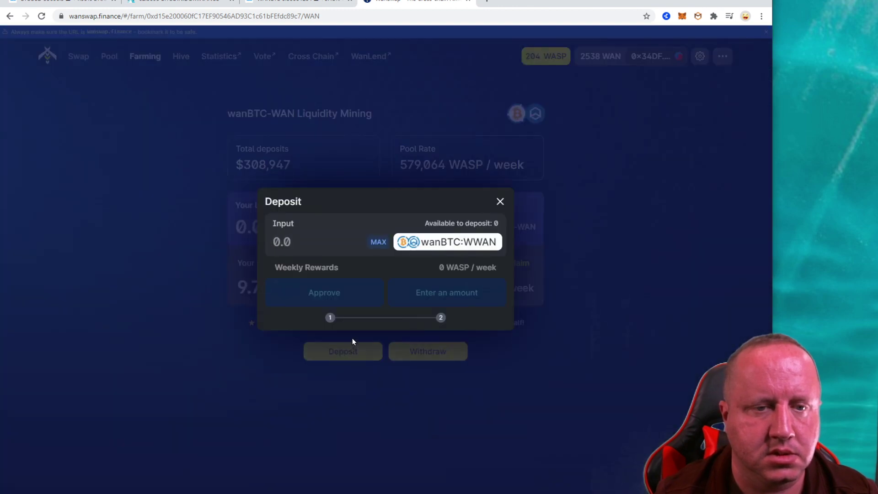
click(500, 205)
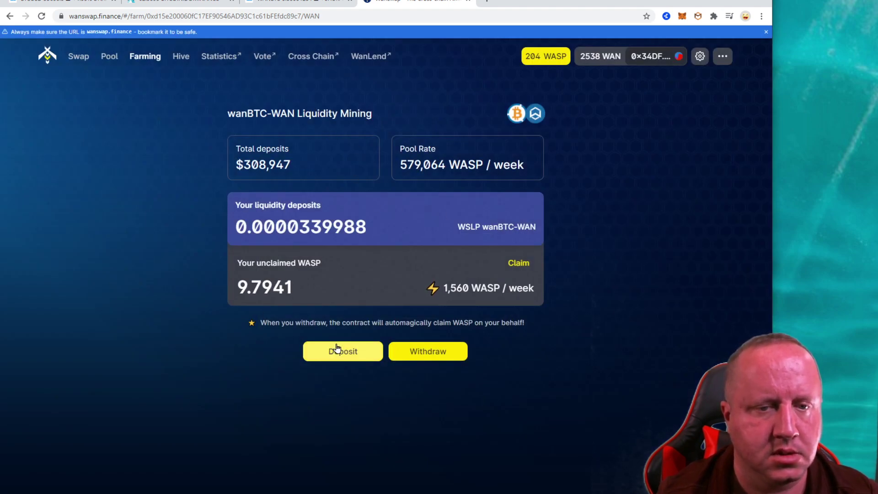
Step: Start adding liquidity from the Pool page and choose wanBTC as the token paired with WAN
click(116, 57)
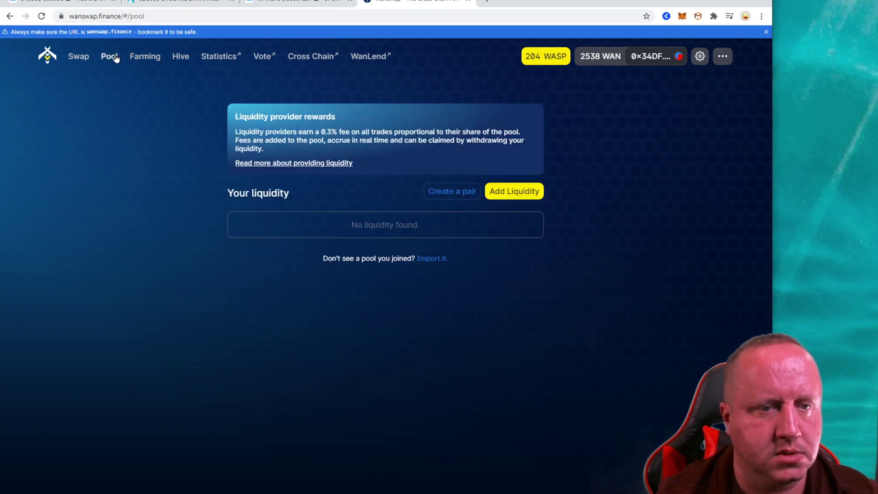
click(492, 191)
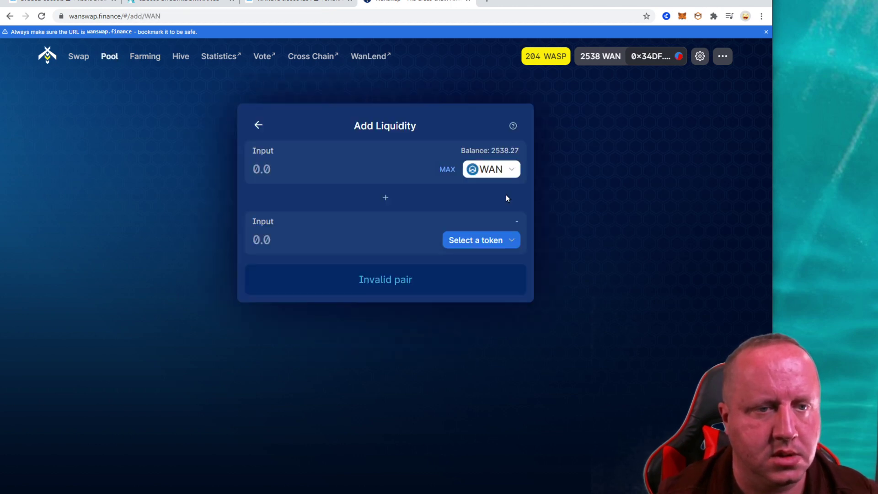
click(478, 241)
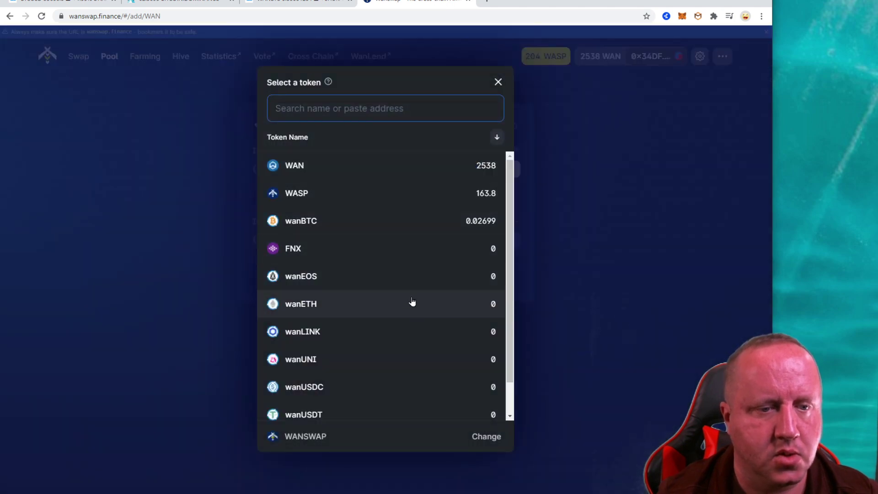
scroll(403, 348, down, 1)
scroll(390, 294, up, 1)
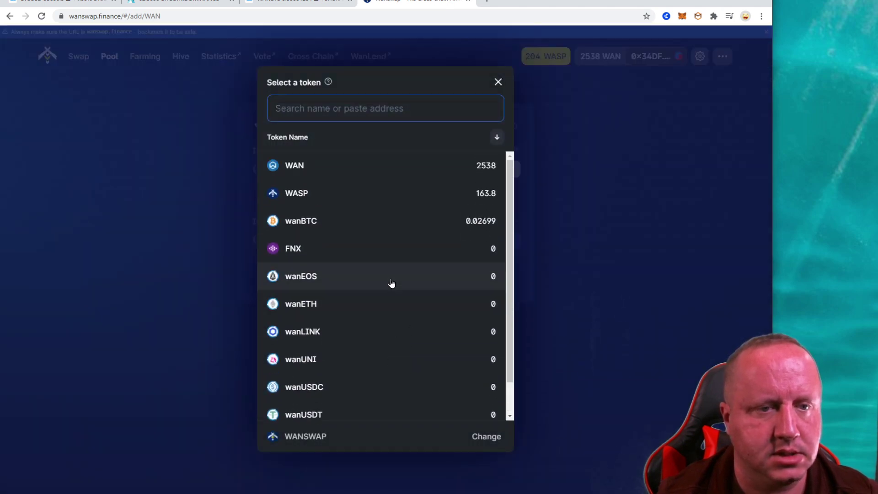
click(392, 225)
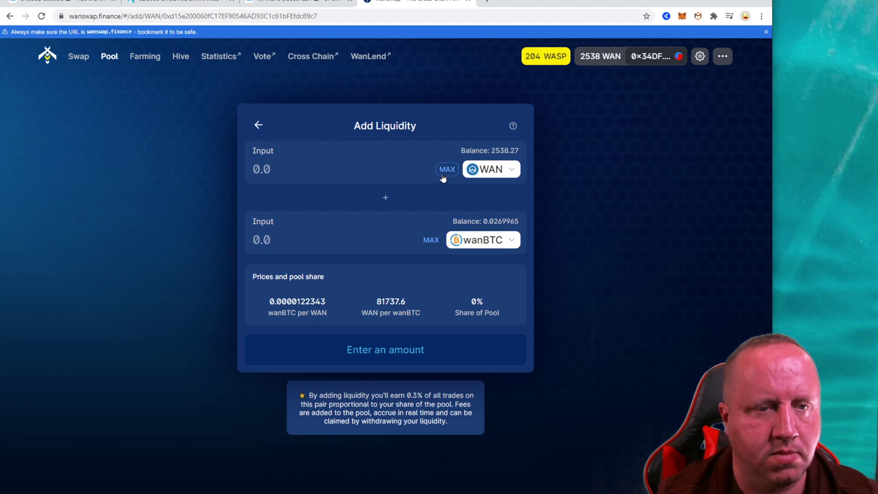
Step: Fill in the maximum wanBTC amount for the liquidity and trim it to 0.026996
click(430, 239)
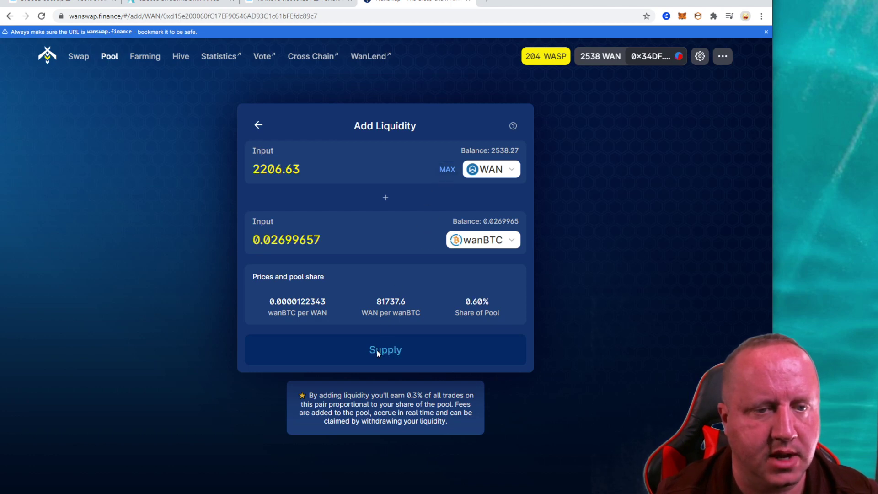
click(361, 249)
key(BackSpace)
key(BackSpace)
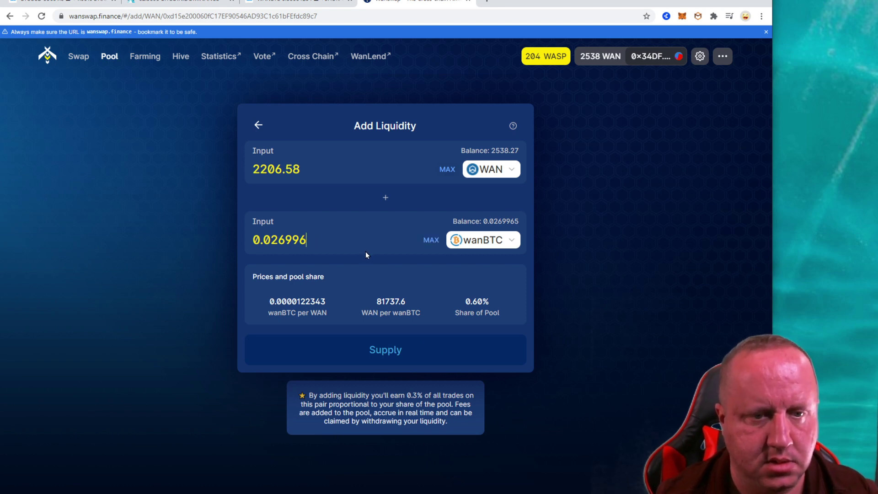
Step: Supply the WAN and wanBTC liquidity, approve the transaction in the wallet and dismiss the submission notice
click(404, 350)
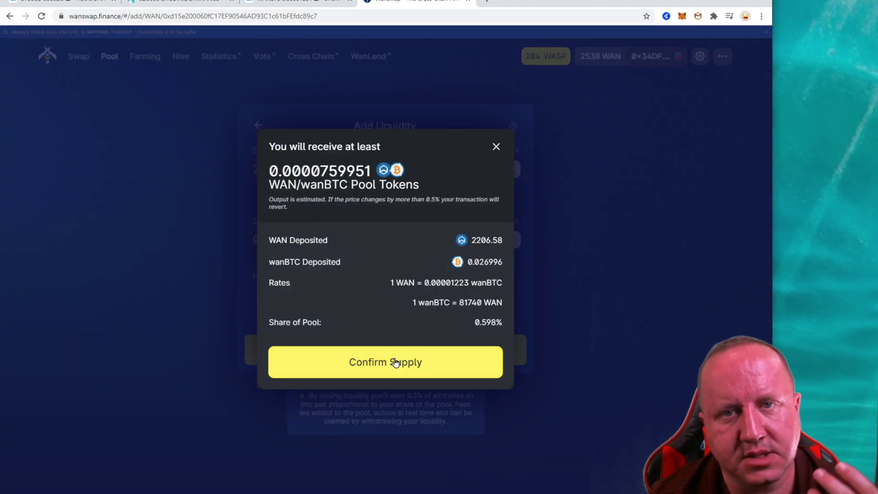
click(331, 369)
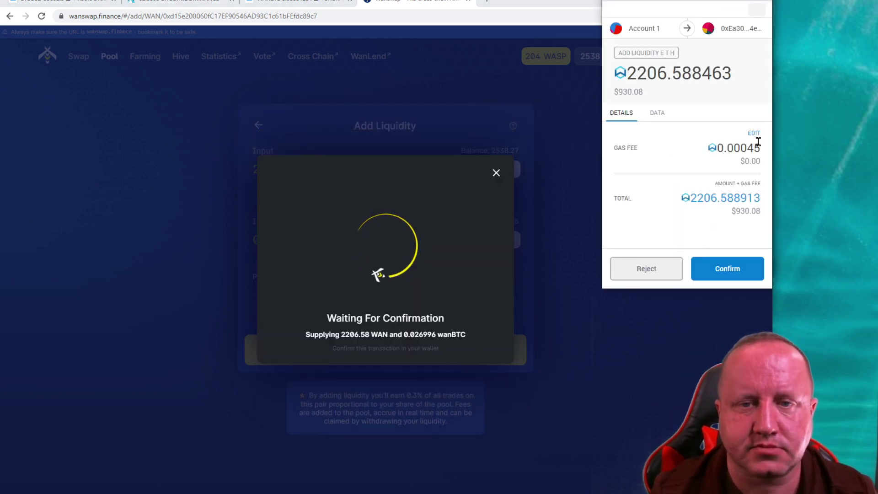
click(734, 270)
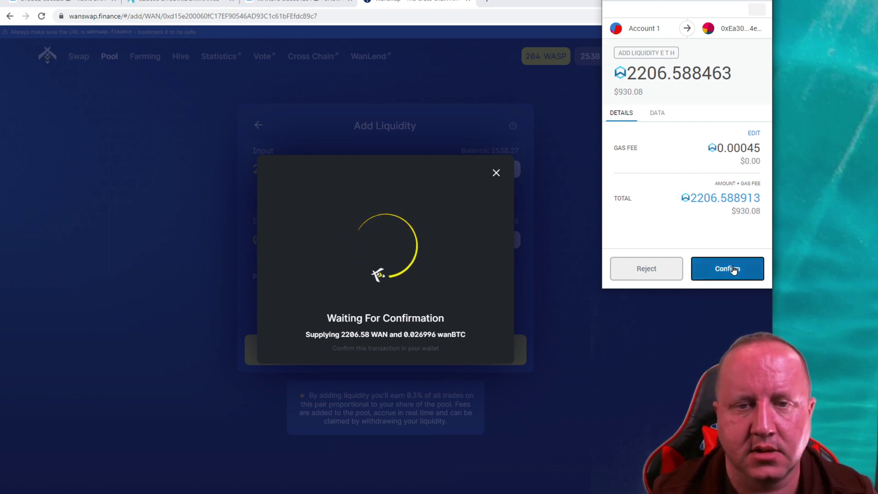
click(438, 355)
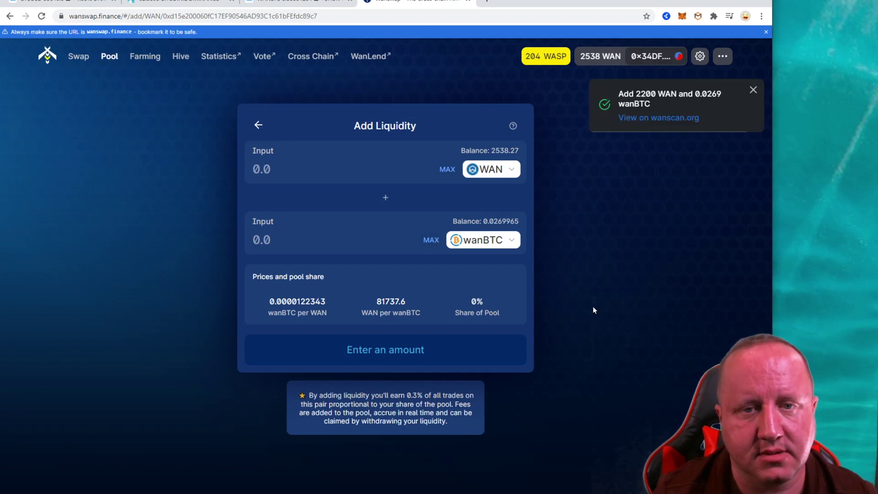
Step: Open the wanBTC / WAN farming pool and set up a deposit of all available wanBTC-WAN pool tokens
click(145, 56)
scroll(539, 292, down, 4)
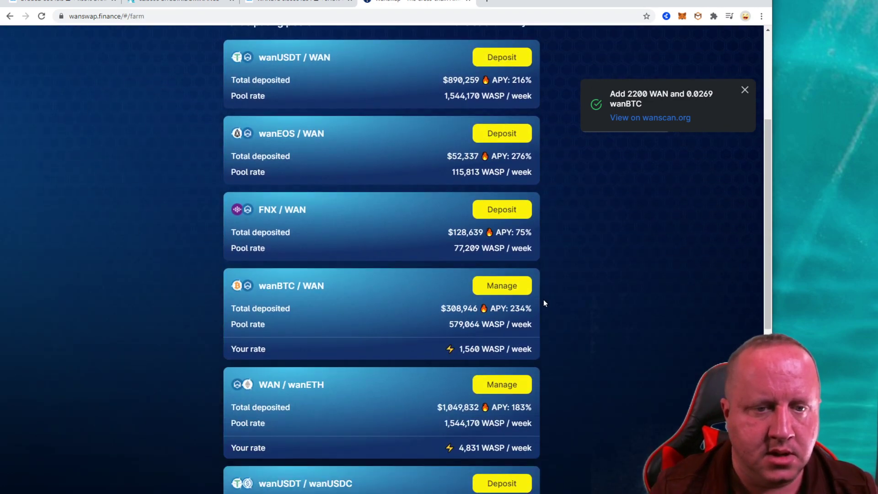
click(510, 292)
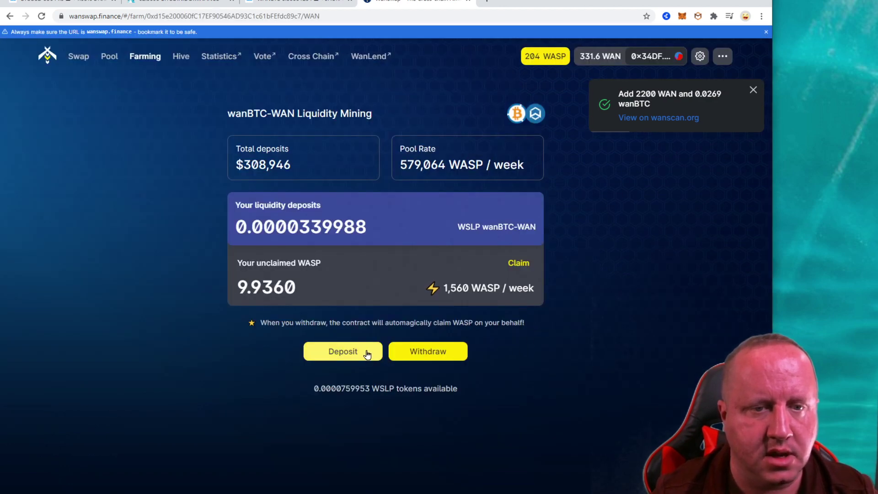
click(349, 352)
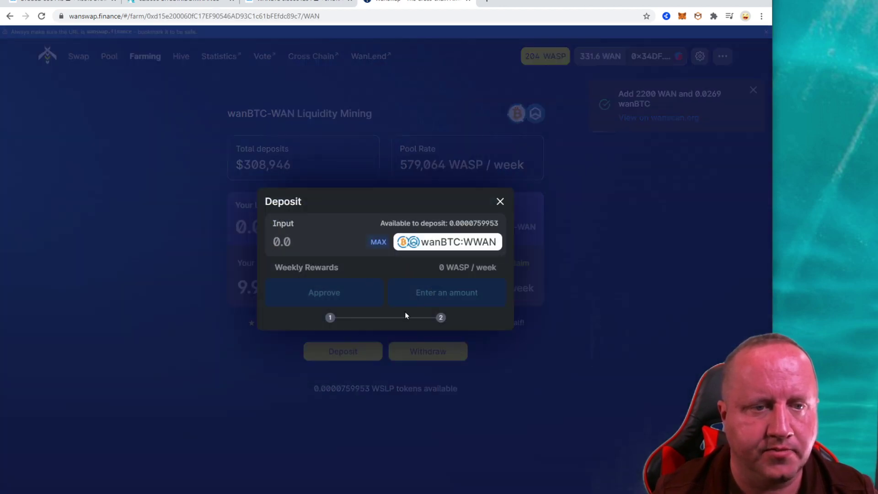
click(378, 242)
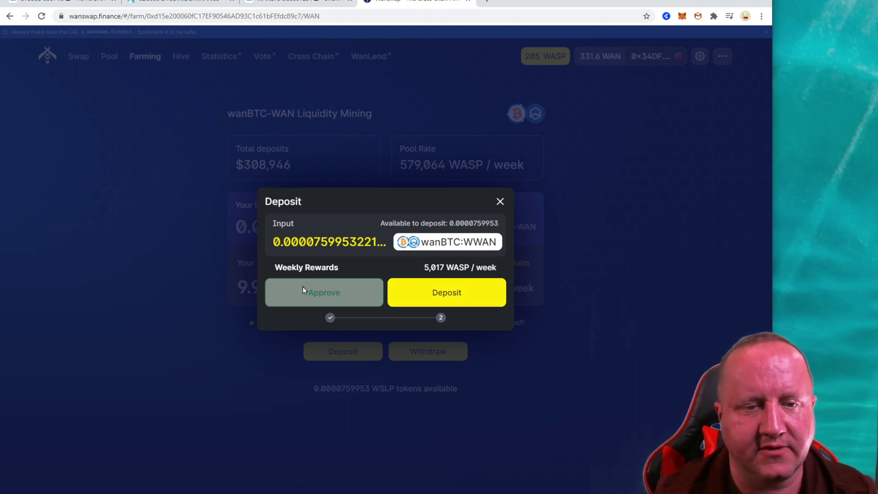
Step: Submit the pool token deposit, check its gas fee, approve it in the wallet and dismiss the submission notice
click(417, 291)
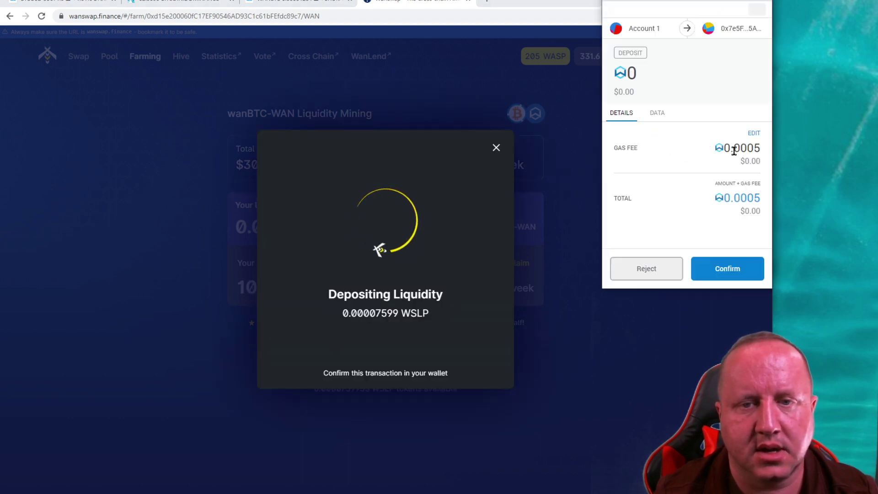
double_click(736, 148)
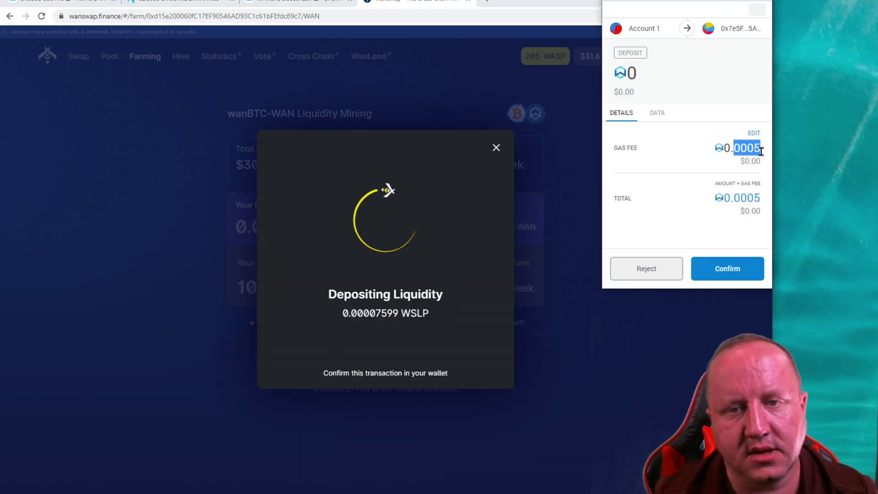
click(736, 269)
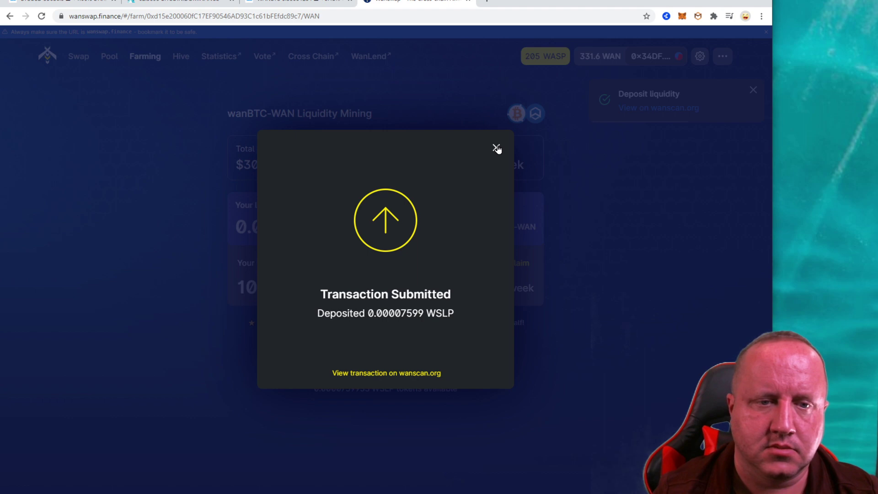
click(497, 148)
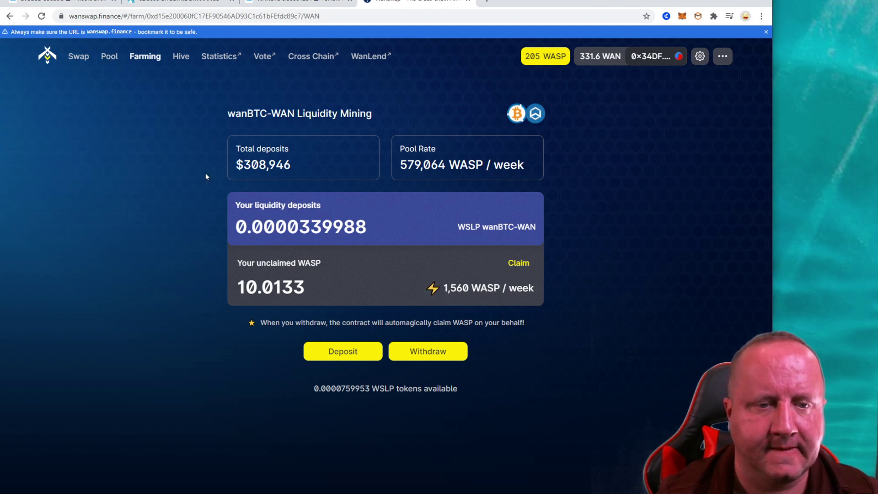
click(109, 60)
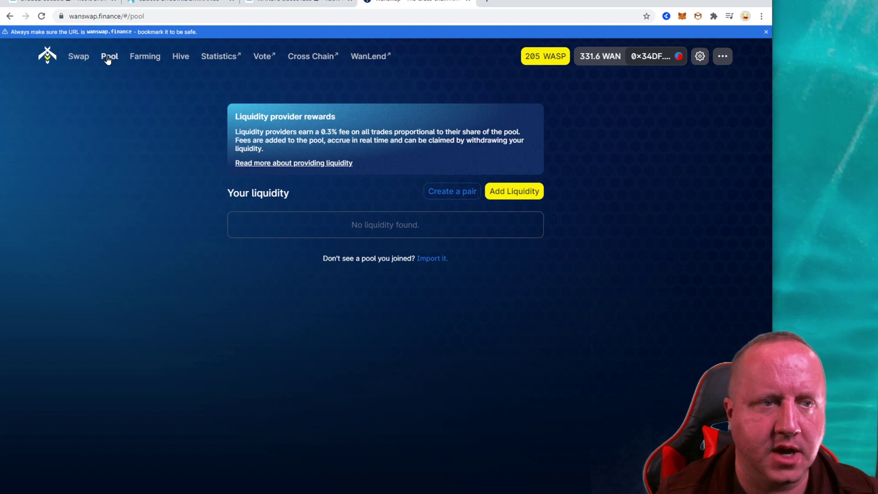
click(86, 59)
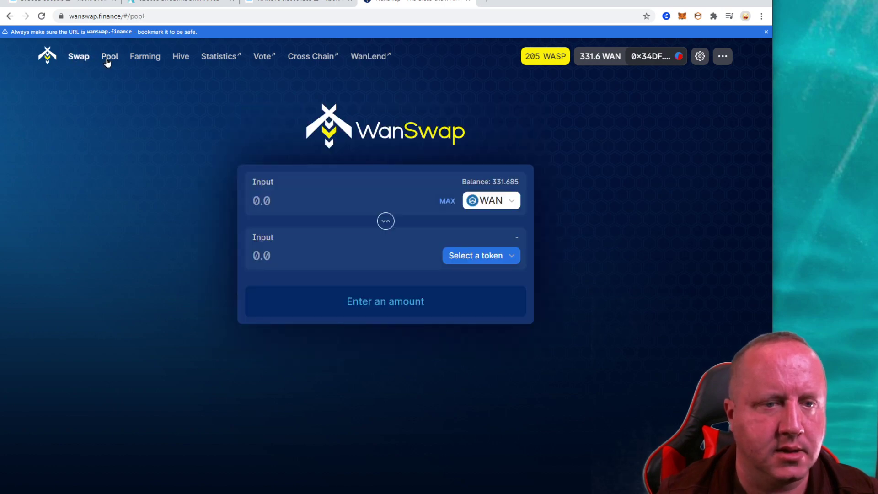
click(106, 62)
Step: Return to the Farming page and check the personal weekly WASP rate of the wanBTC / WAN pool
click(132, 62)
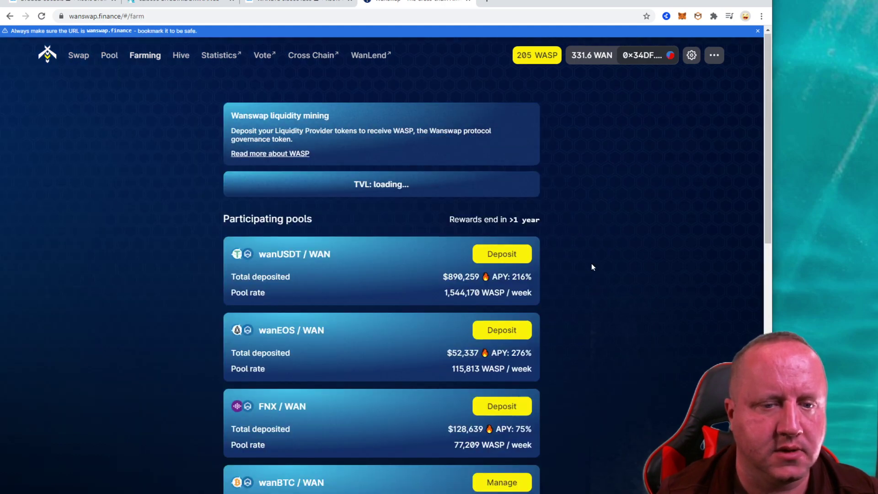
scroll(604, 274, down, 8)
scroll(618, 282, up, 2)
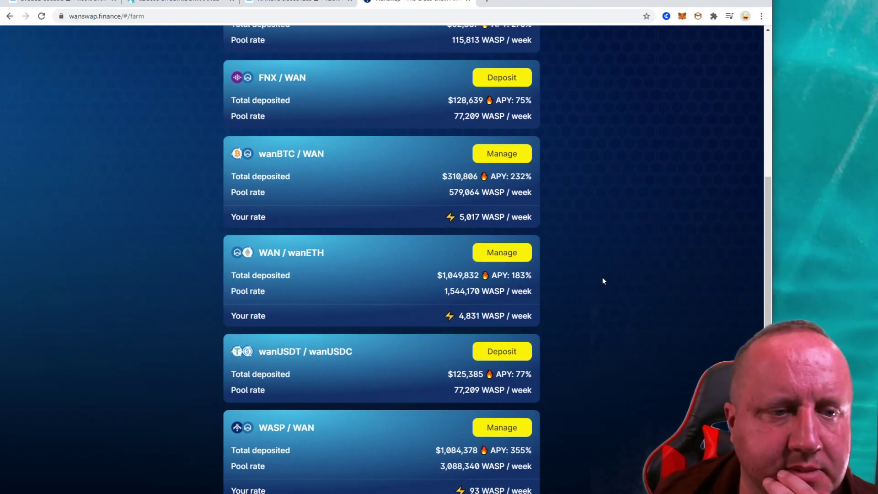
scroll(599, 258, up, 2)
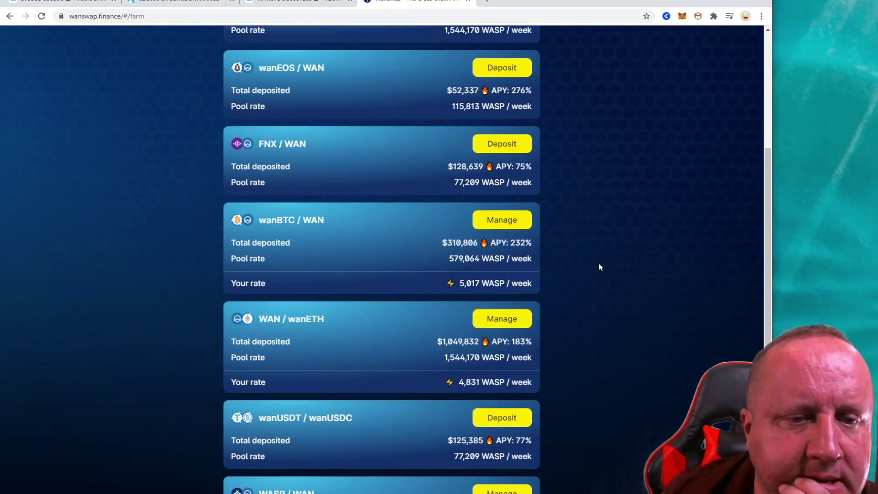
drag(458, 284, 506, 283)
click(548, 289)
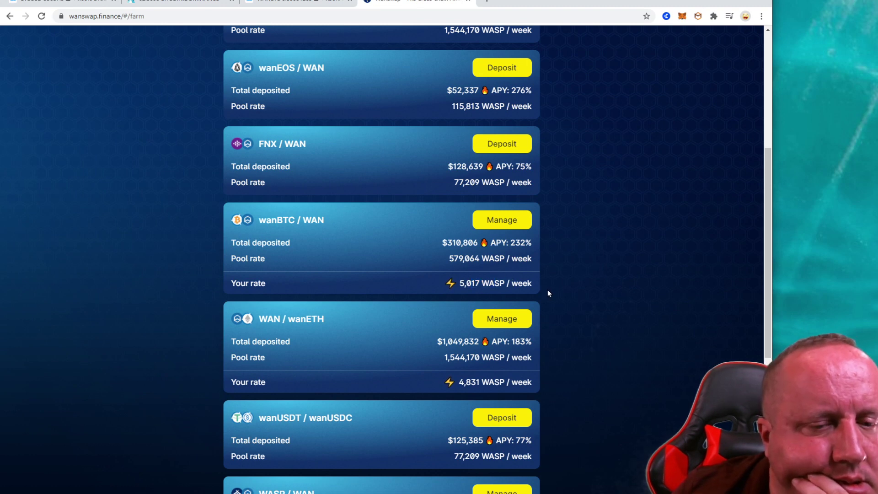
scroll(547, 289, down, 1)
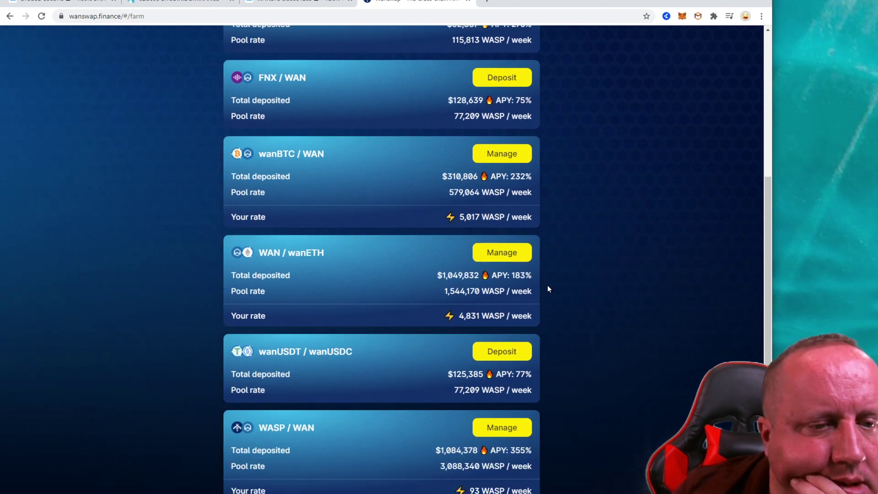
scroll(547, 289, up, 1)
drag(534, 289, 474, 285)
click(514, 290)
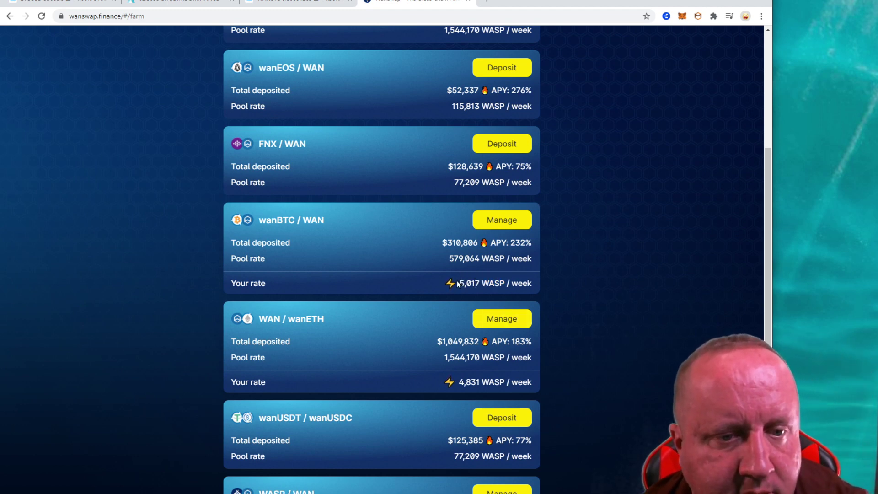
drag(458, 284, 506, 318)
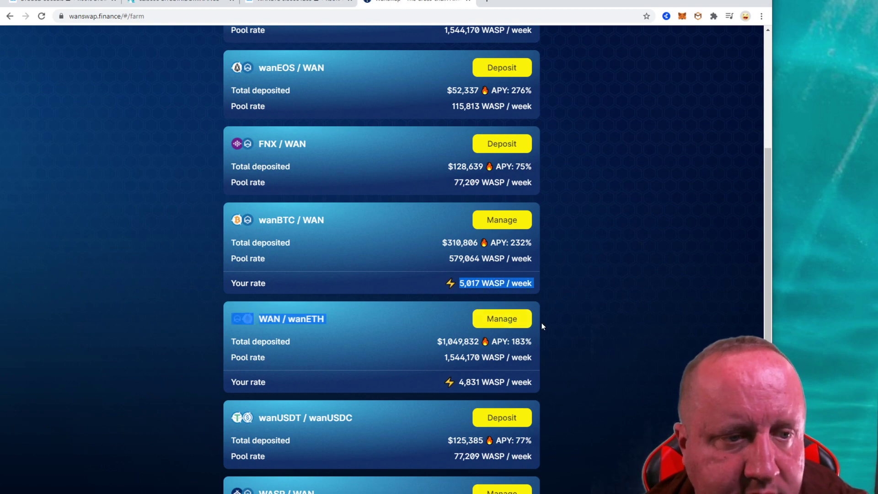
click(552, 302)
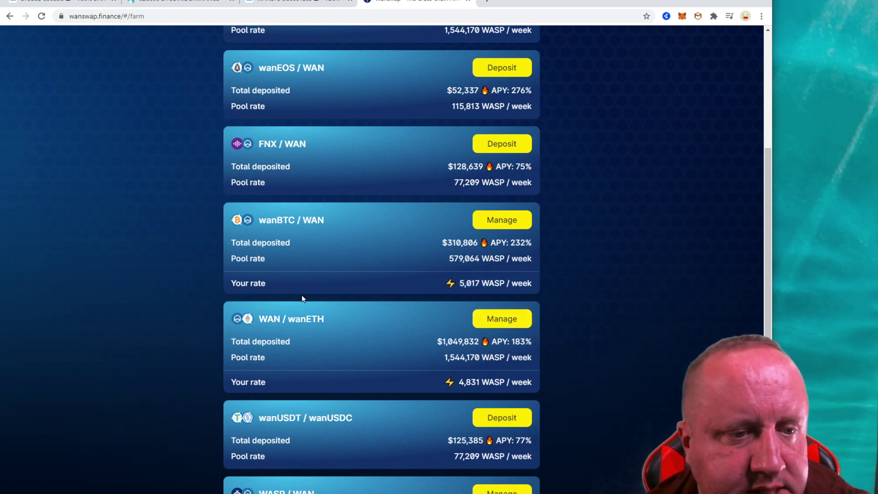
Step: Check the personal weekly rate of the WASP / WAN pool and look back over the farming pools above it
scroll(493, 275, down, 4)
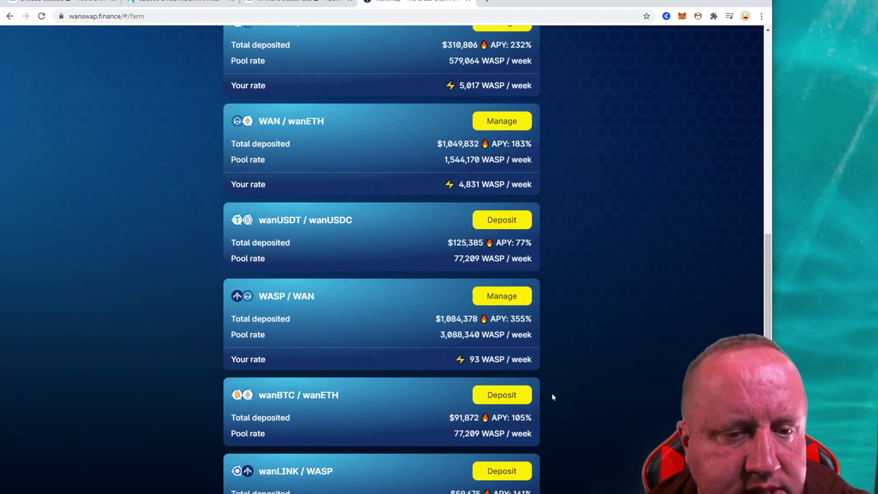
drag(449, 360, 533, 358)
click(544, 350)
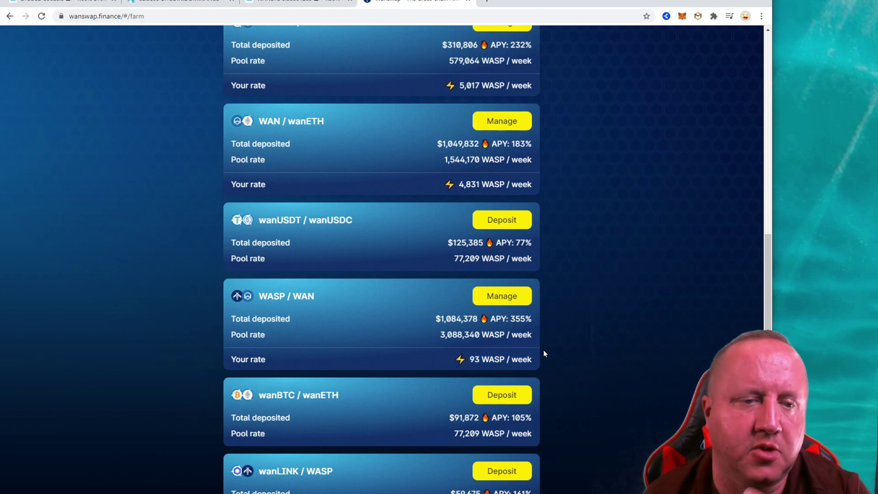
scroll(544, 348, up, 2)
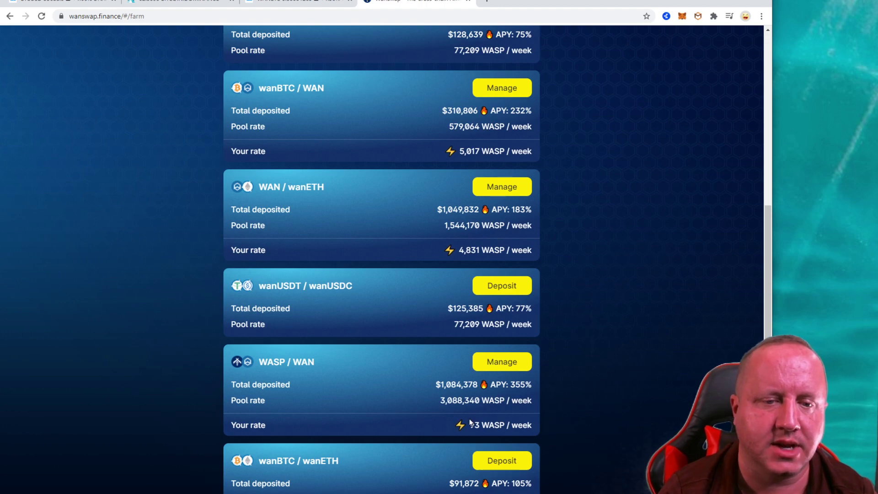
scroll(488, 409, up, 4)
scroll(488, 409, down, 2)
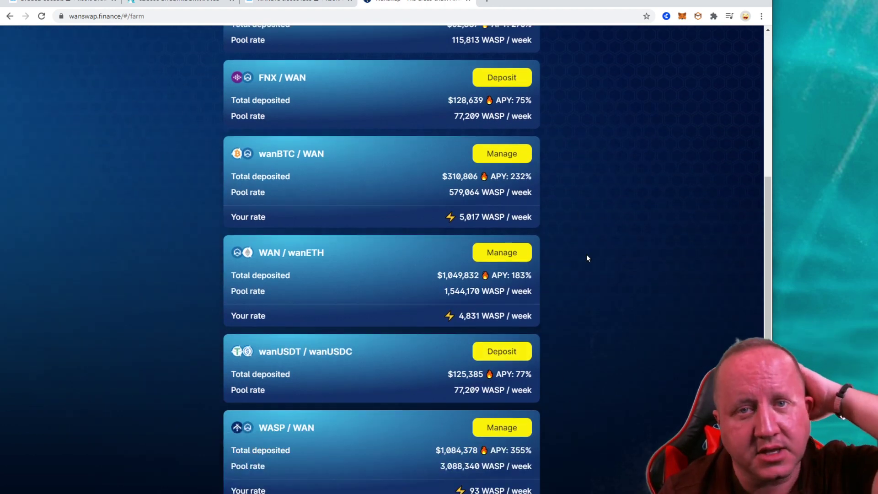
scroll(587, 255, up, 2)
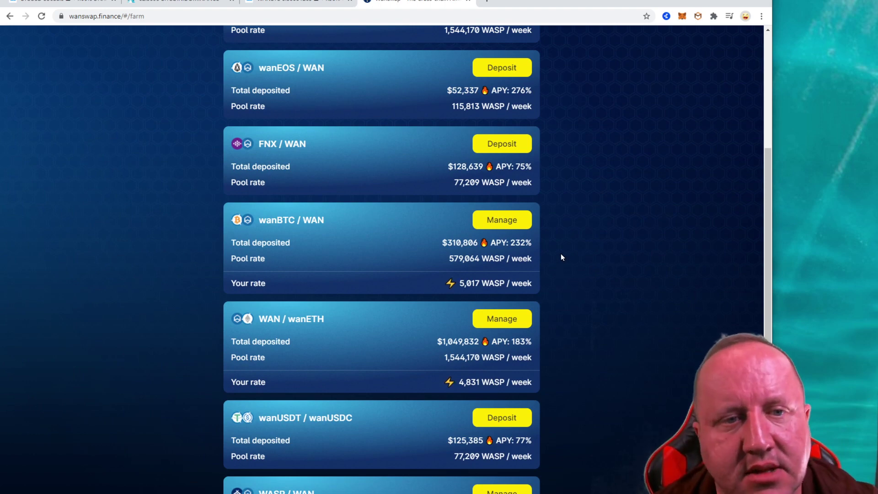
scroll(562, 257, up, 4)
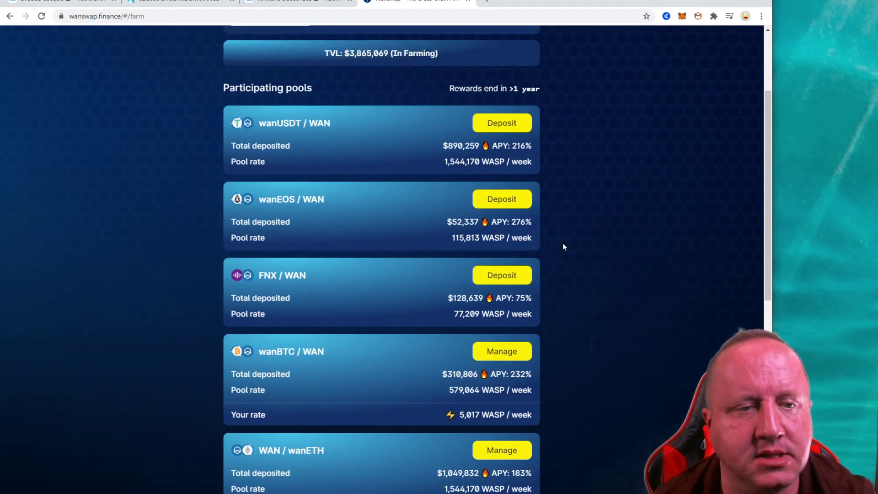